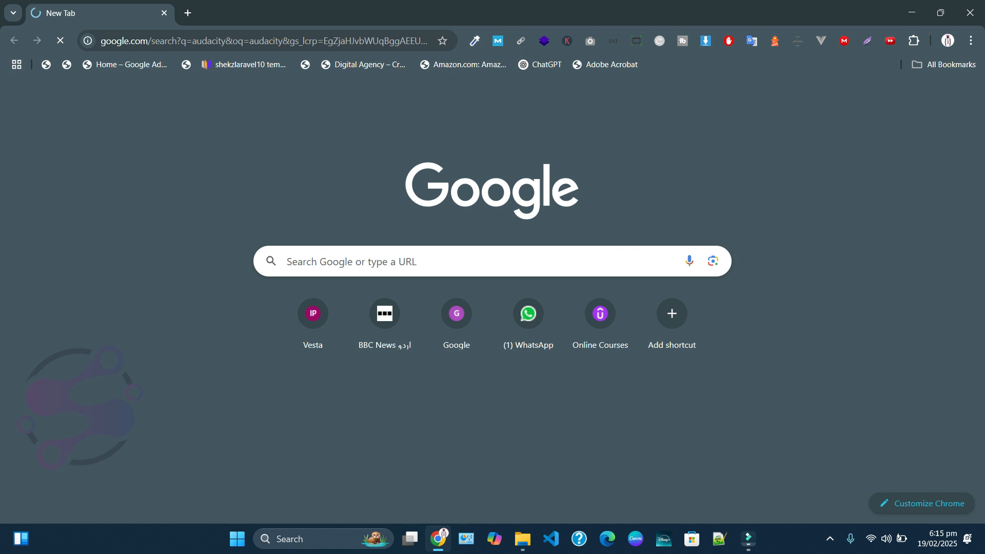
{"action": "left_click", "coordinate": [308, 538]}
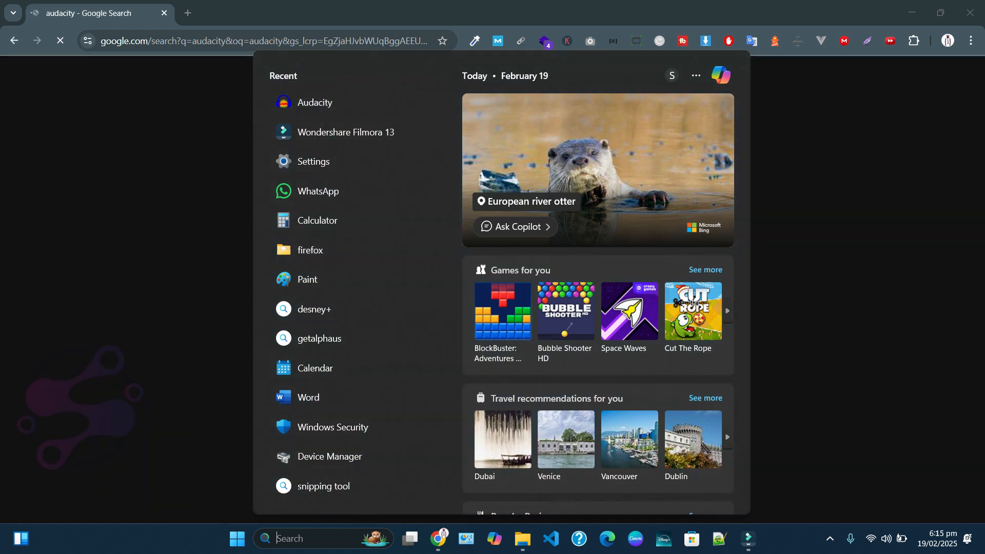
{"action": "key", "text": "Escape"}
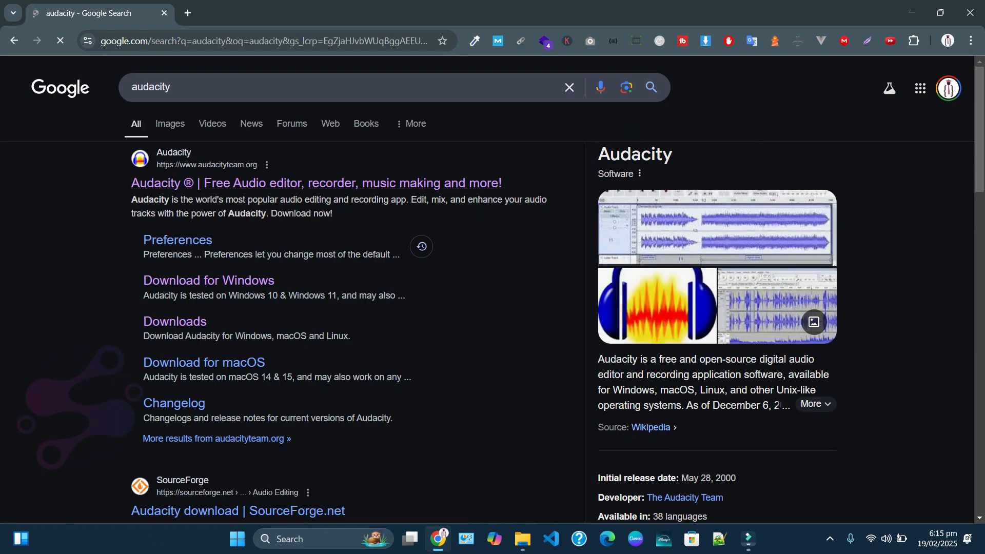
{"action": "key", "text": "alt+Tab"}
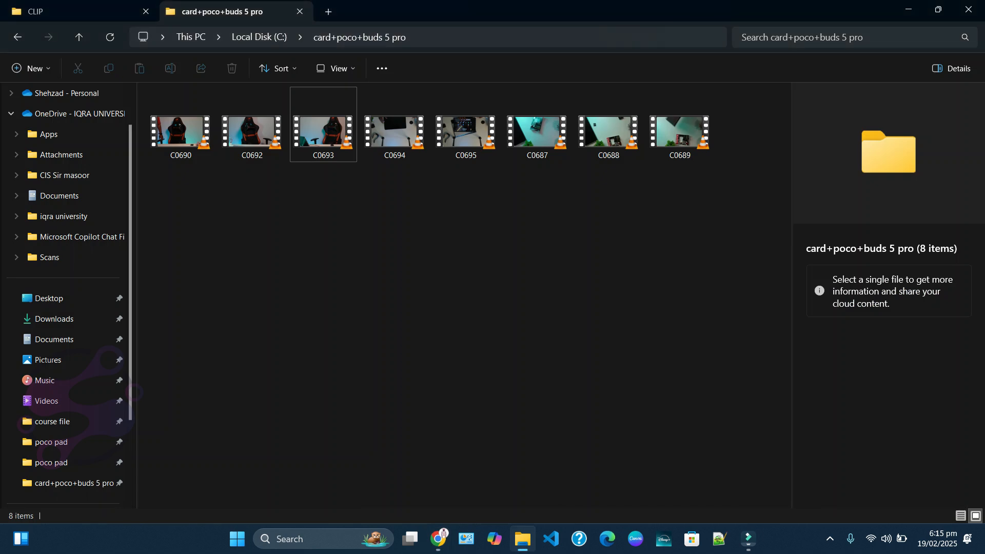
{"action": "key", "text": "alt+Tab"}
{"action": "key", "text": "super+s"}
{"action": "key", "text": "Escape"}
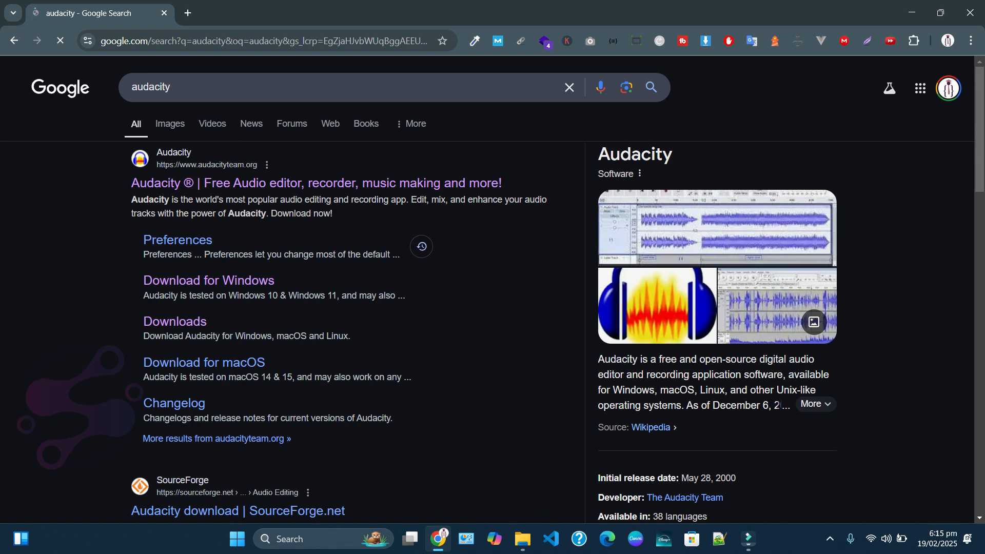
{"action": "key", "text": "super"}
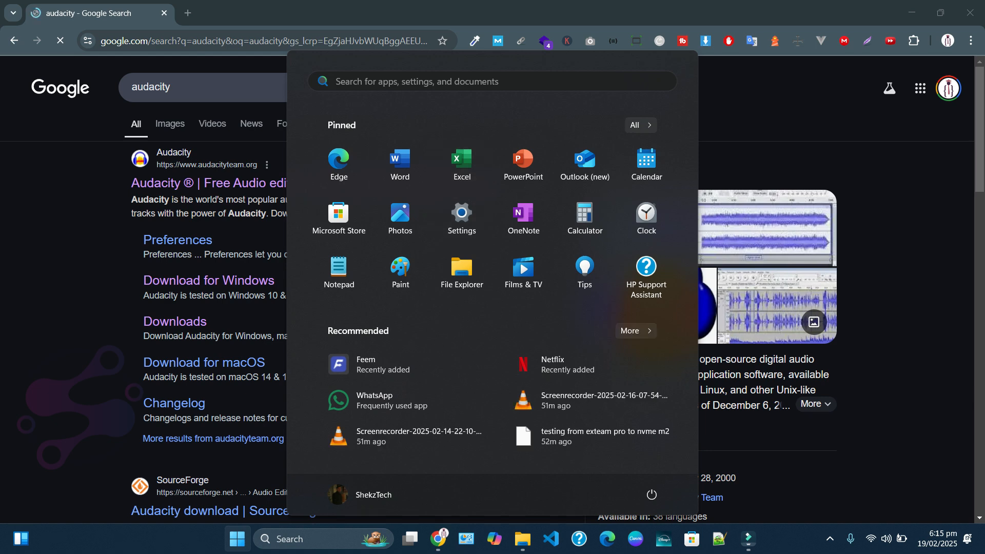
{"action": "key", "text": "super"}
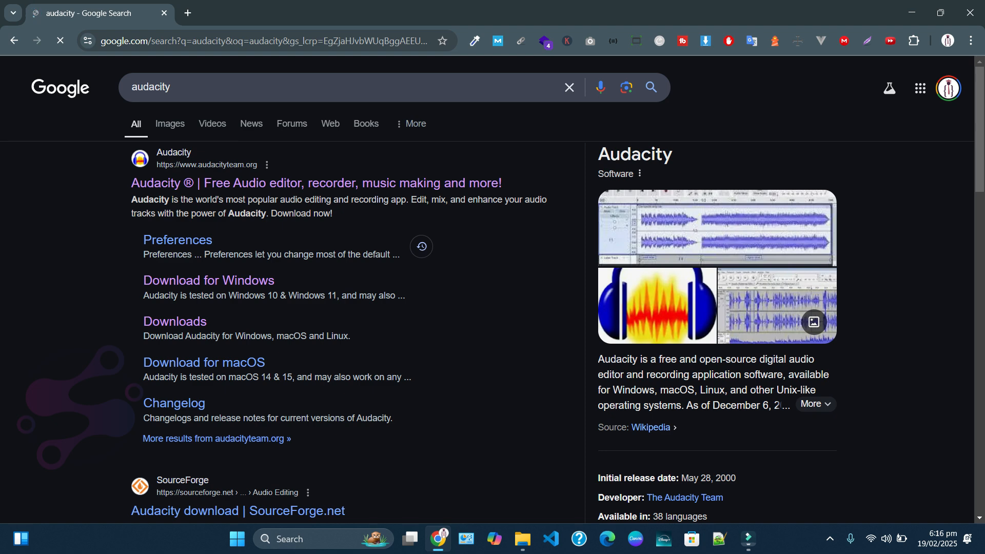
{"action": "key", "text": "alt+Tab"}
{"action": "key", "text": "alt+Tab"}
{"action": "key", "text": "super"}
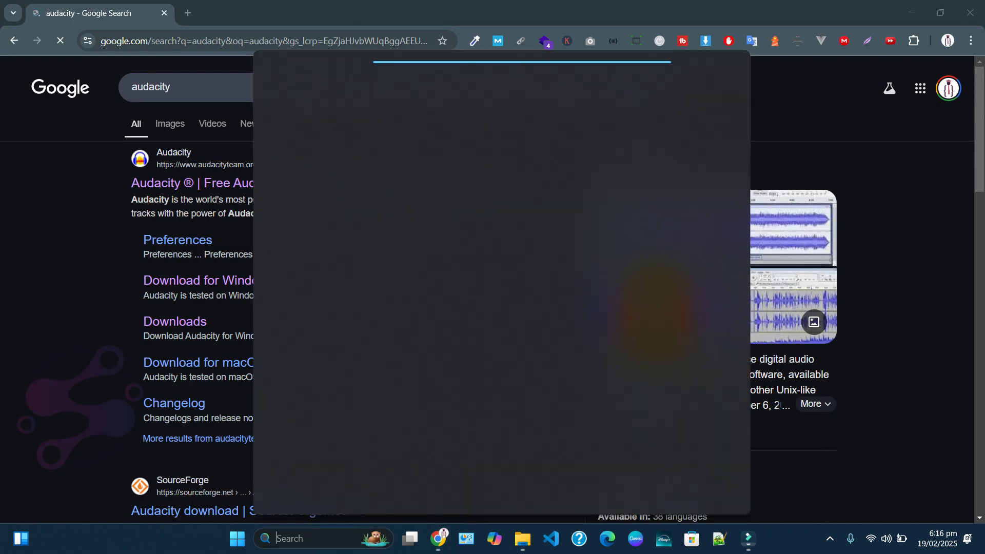
{"action": "key", "text": "Escape"}
{"action": "key", "text": "super"}
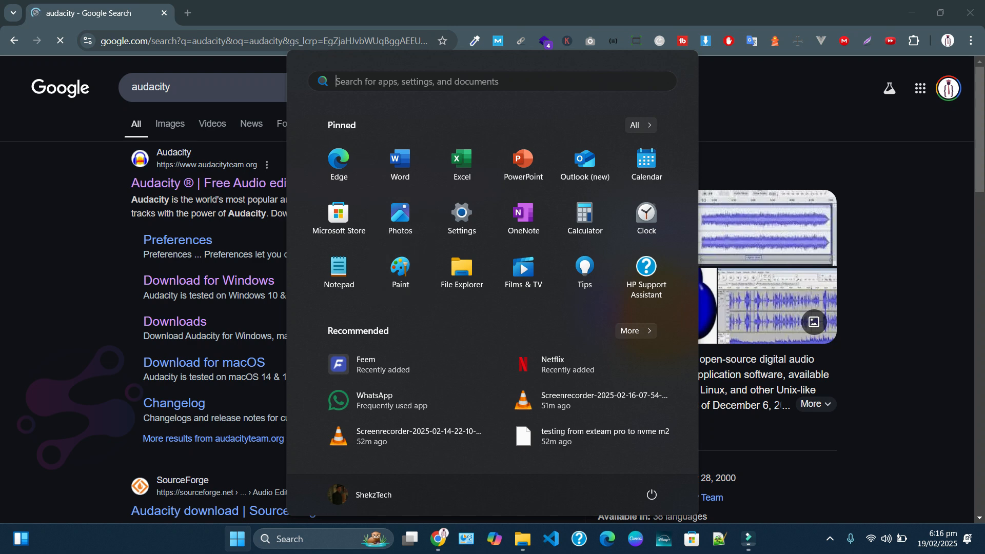
Close the open windows, launch Audacity from the desktop and dismiss its welcome message
{"action": "left_click", "coordinate": [969, 9]}
{"action": "left_click", "coordinate": [969, 9]}
{"action": "double_click", "coordinate": [24, 148]}
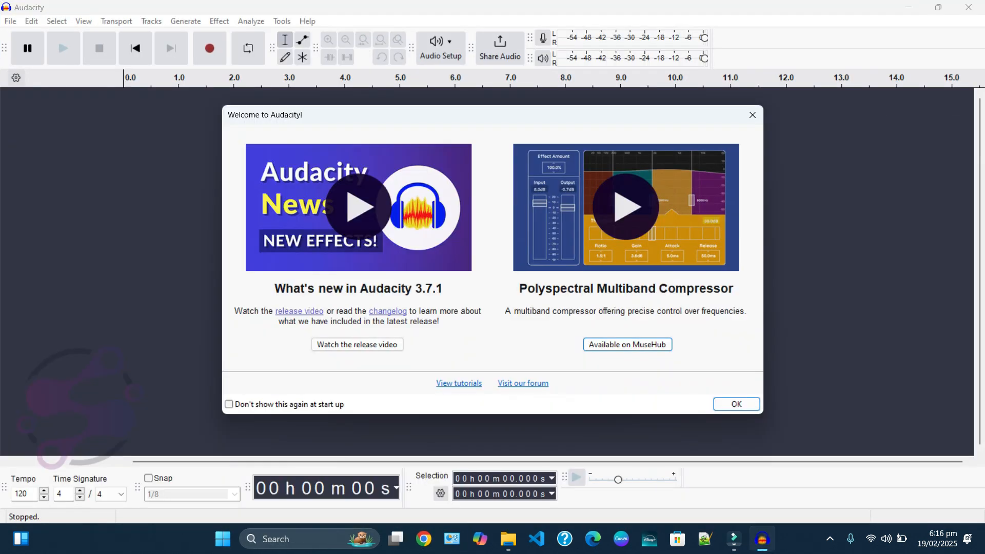
{"action": "left_click", "coordinate": [737, 403]}
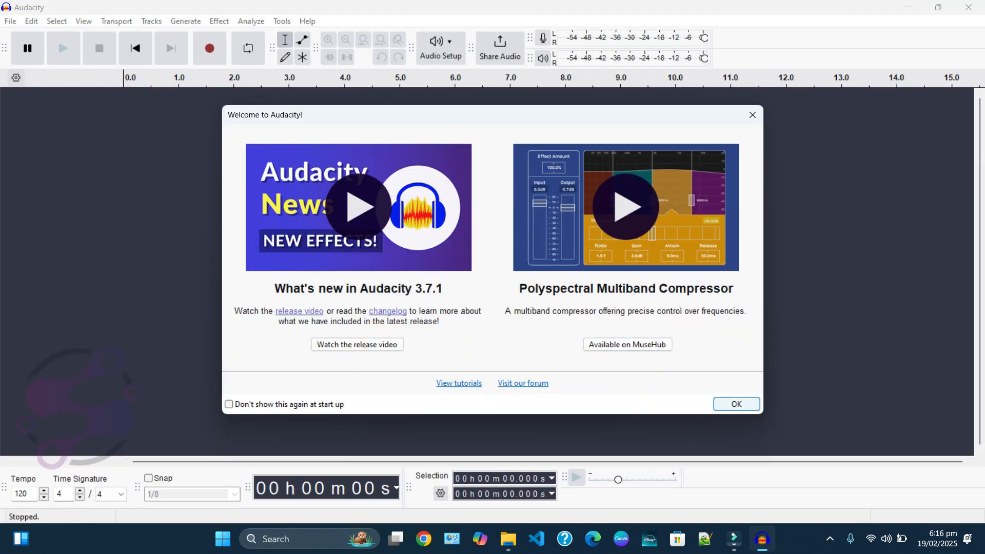
Import the audio of video C0693 from the folder "card+poco+buds 5 pro" into the empty Audacity project
{"action": "left_click", "coordinate": [508, 538]}
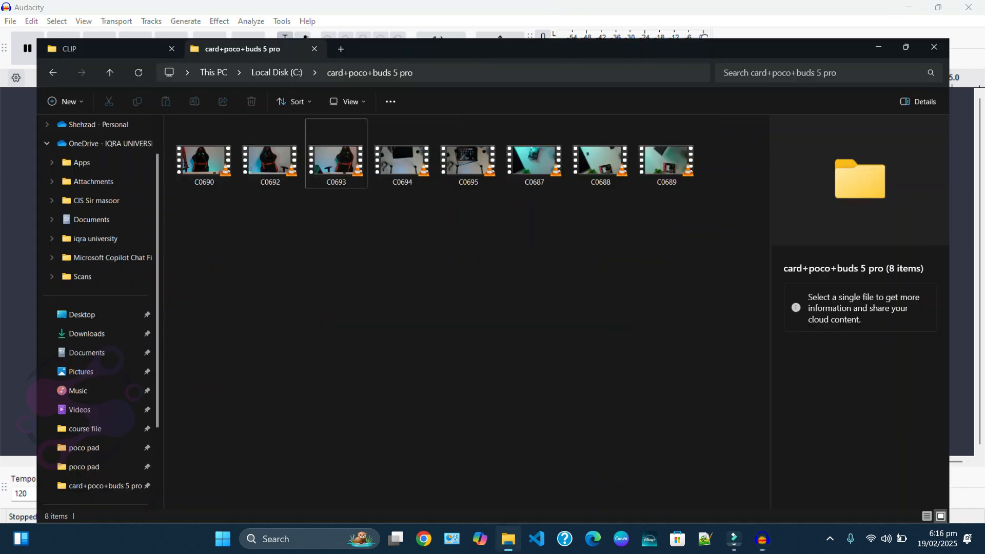
{"action": "left_click_drag", "start_coordinate": [323, 131], "coordinate": [462, 255]}
{"action": "key", "text": "alt+Tab"}
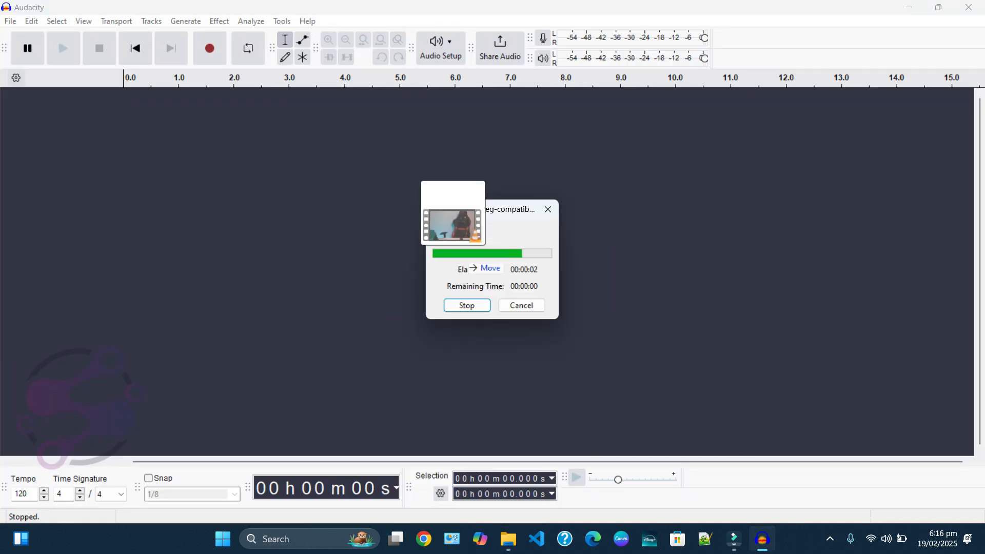
{"action": "scroll", "coordinate": [328, 190], "scroll_direction": "up", "scroll_amount": 1}
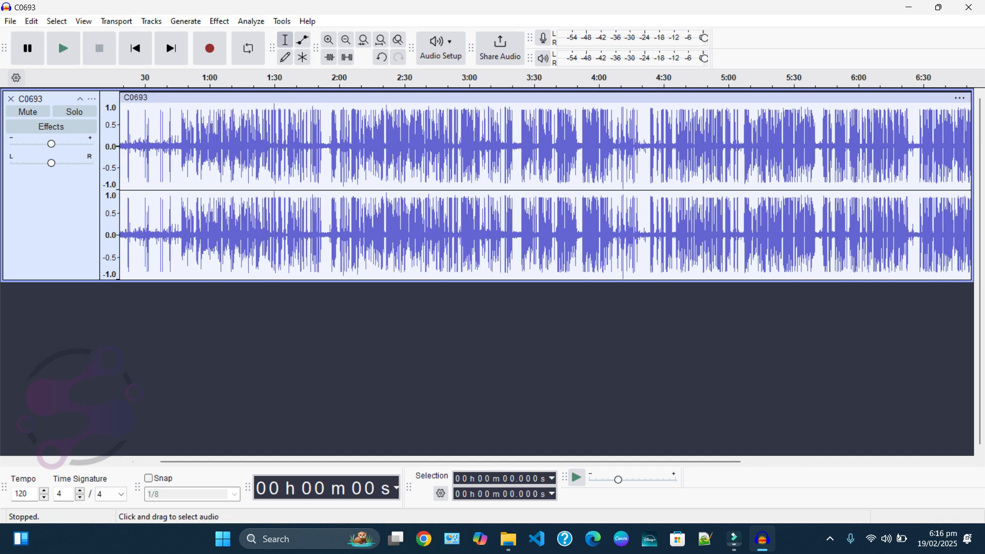
{"action": "key", "text": "alt+Tab"}
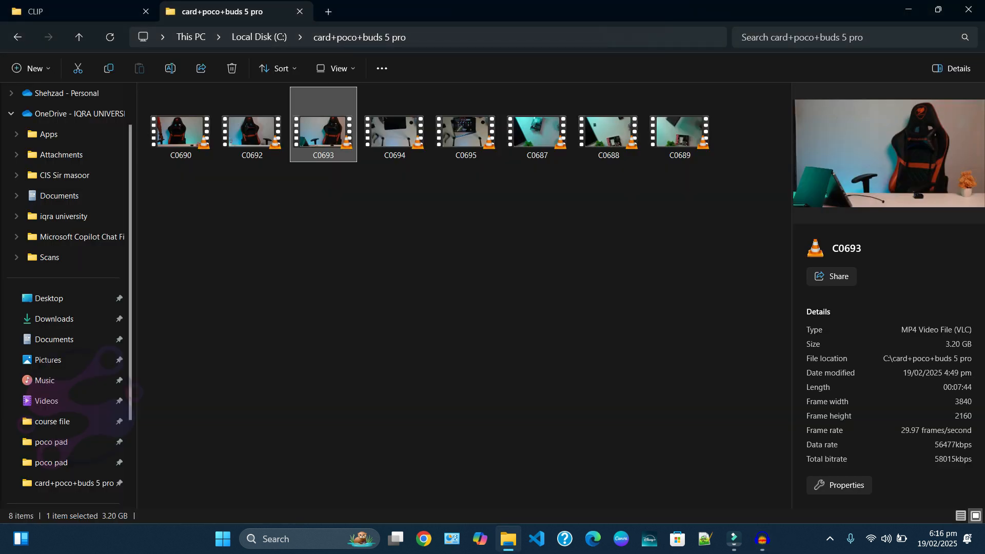
{"action": "key", "text": "alt+Tab"}
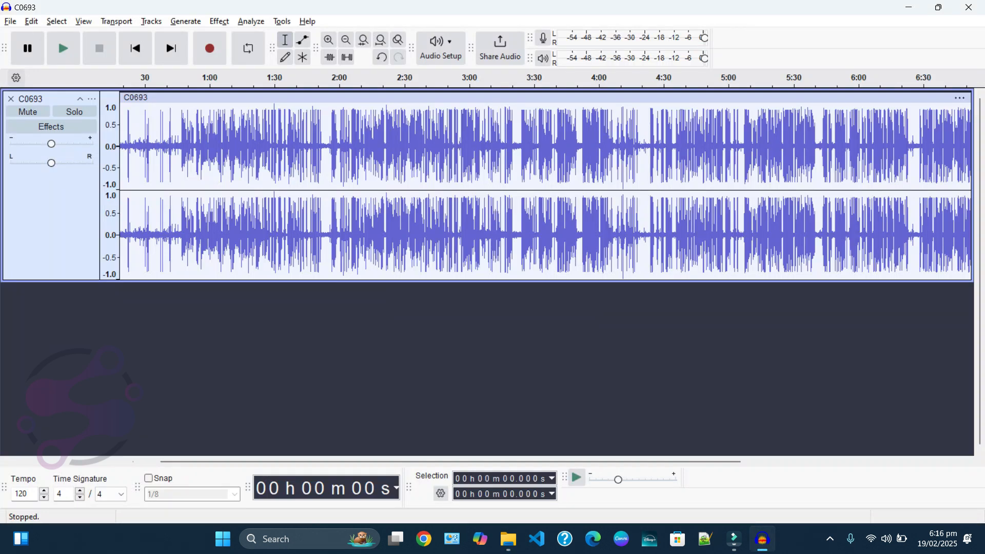
{"action": "key", "text": "alt+Tab"}
{"action": "key", "text": "alt+Tab"}
{"action": "key", "text": "alt+Tab"}
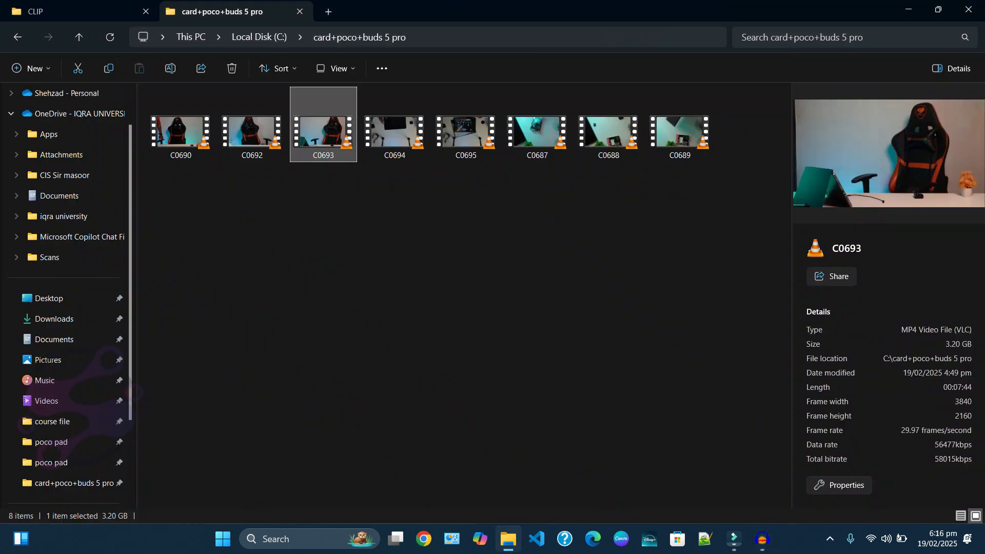
Switch to Control Panel and search the installed programs in Programs and Features for "aud"
{"action": "key", "text": "alt+Tab"}
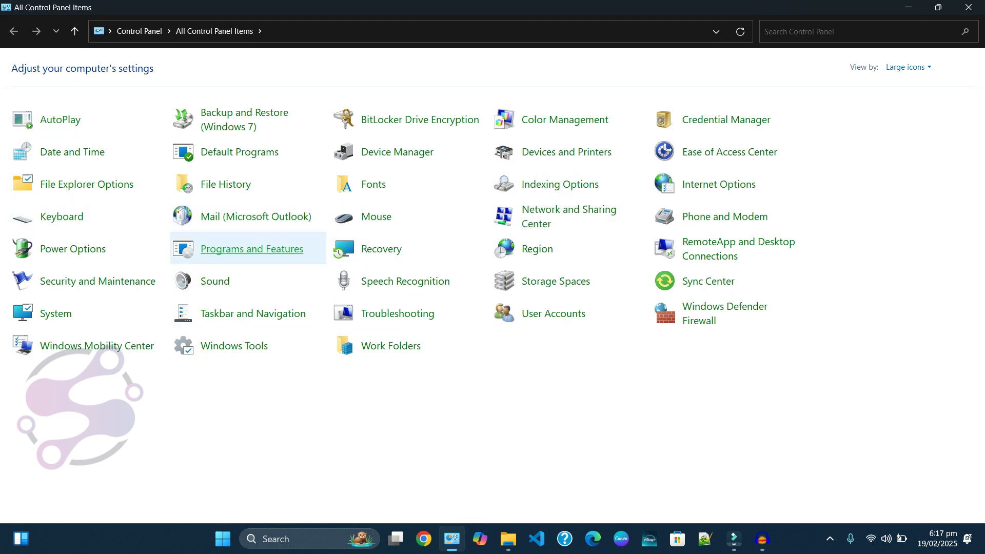
{"action": "left_click", "coordinate": [252, 249]}
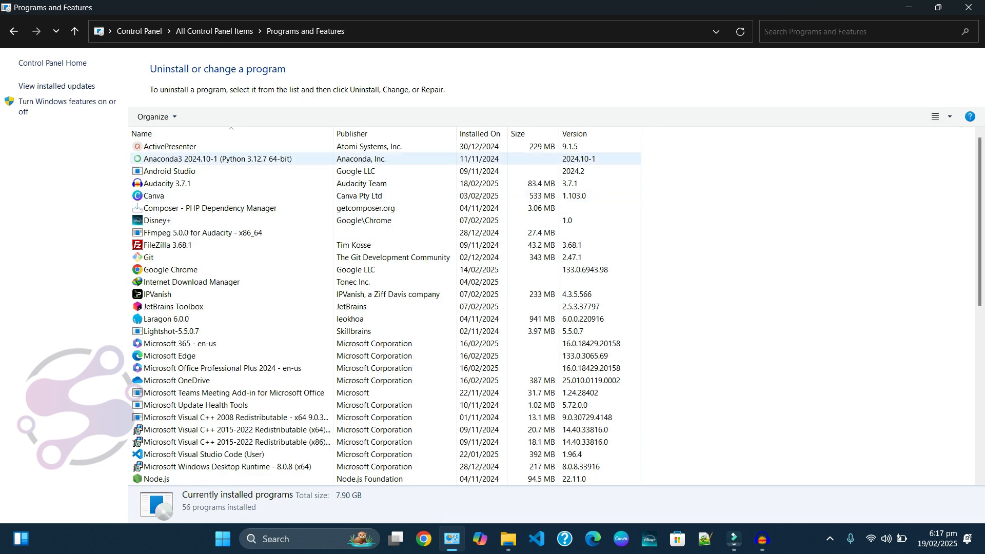
{"action": "left_click", "coordinate": [858, 32]}
{"action": "type", "text": "aud"}
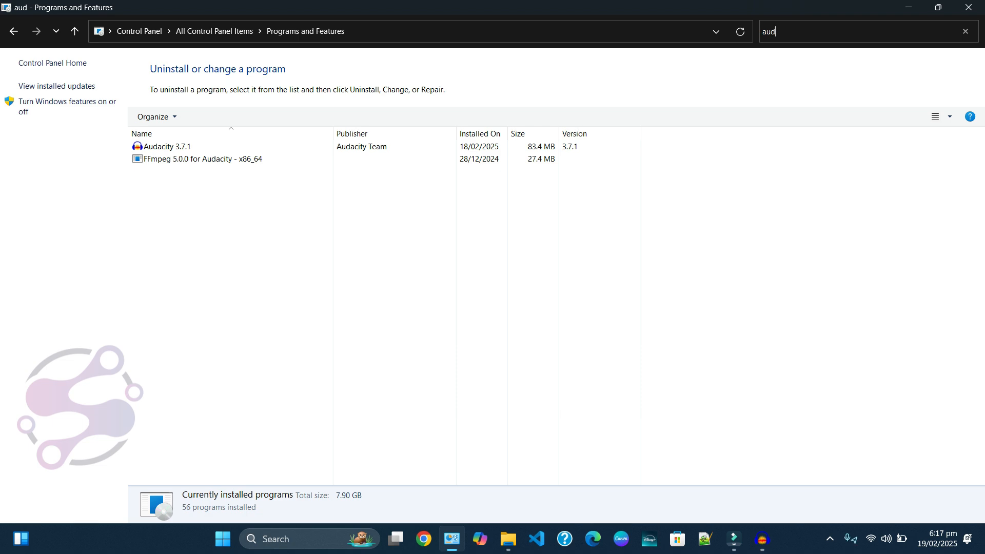
{"action": "left_click", "coordinate": [508, 539]}
{"action": "left_click", "coordinate": [452, 539]}
Open Chrome with an existing profile and search Google for "ffmpeg audacity"
{"action": "left_click", "coordinate": [424, 539]}
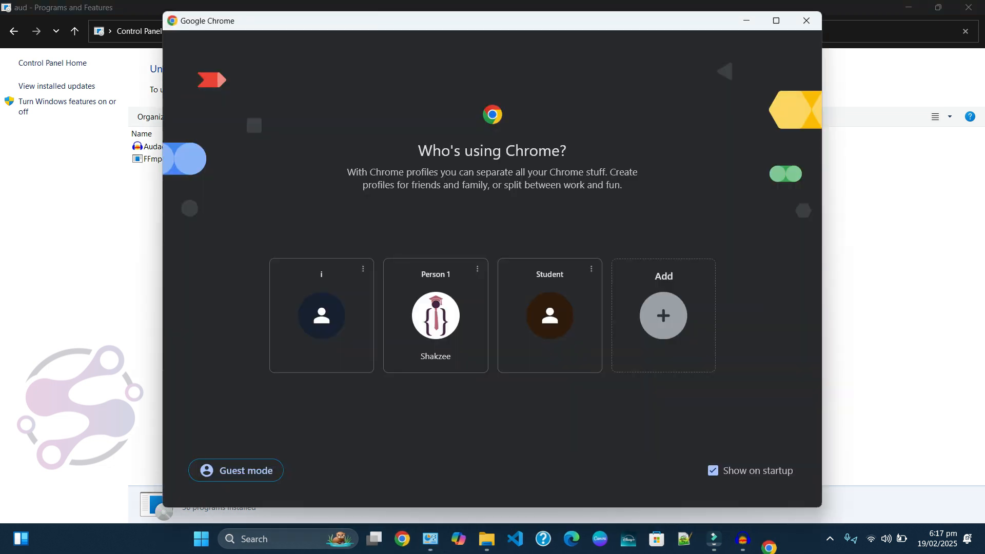
{"action": "left_click", "coordinate": [436, 315]}
{"action": "key", "text": "alt+Tab"}
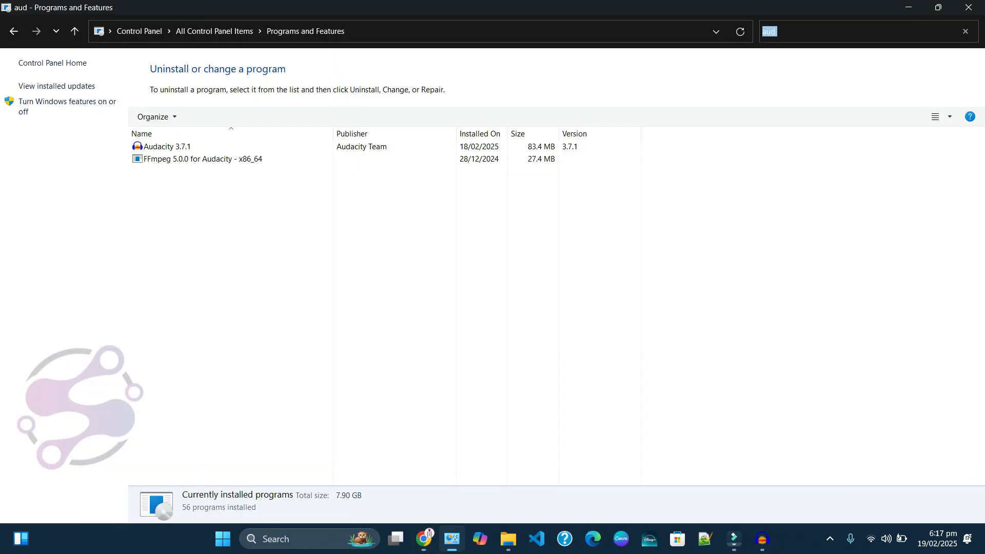
{"action": "key", "text": "alt+Tab"}
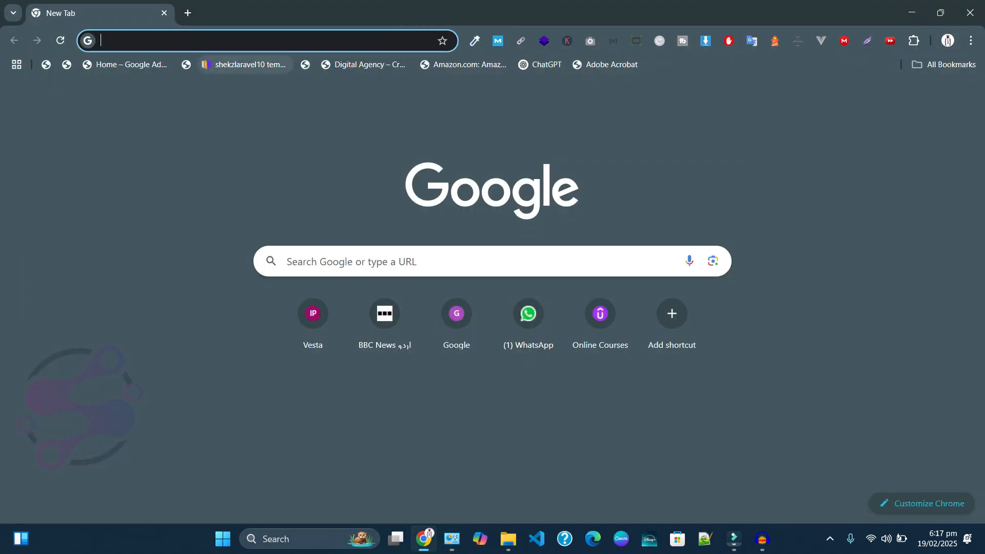
{"action": "type", "text": "ffmpeg"}
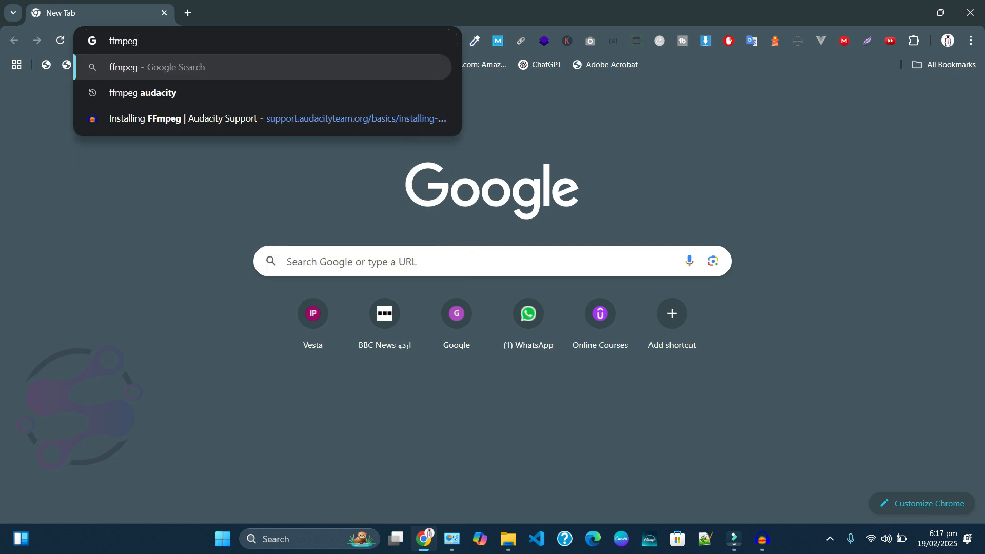
{"action": "key", "text": "Down"}
{"action": "key", "text": "Return"}
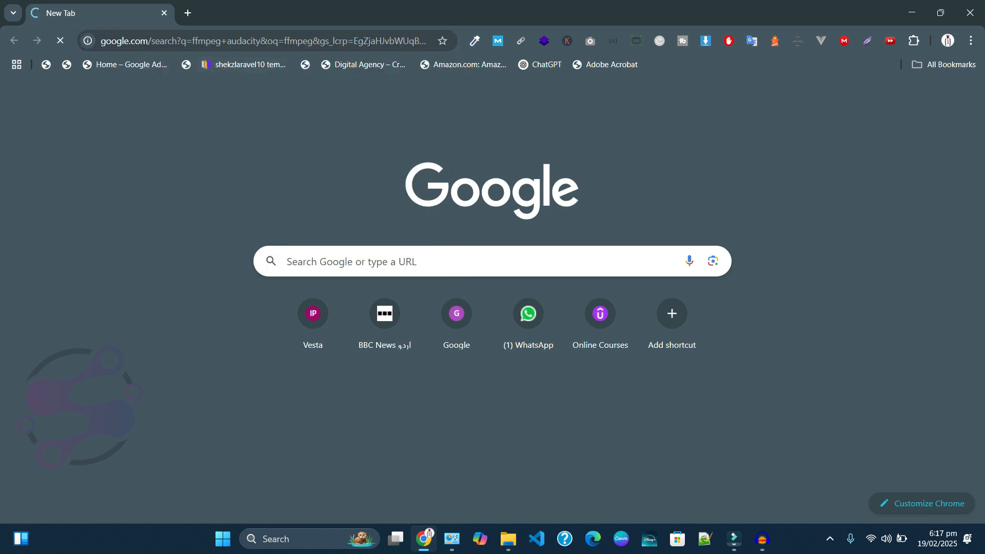
{"action": "key", "text": "alt+Tab"}
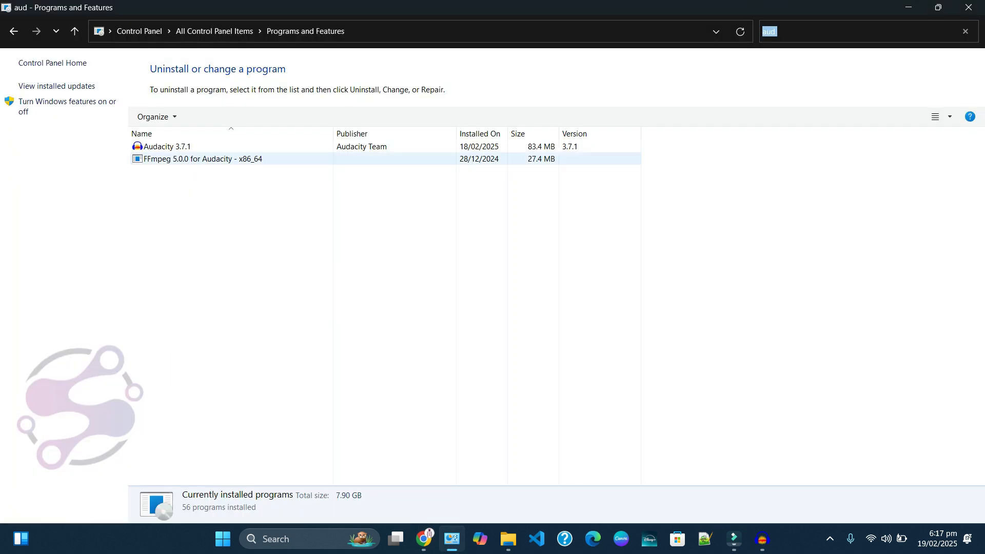
{"action": "key", "text": "alt+Tab"}
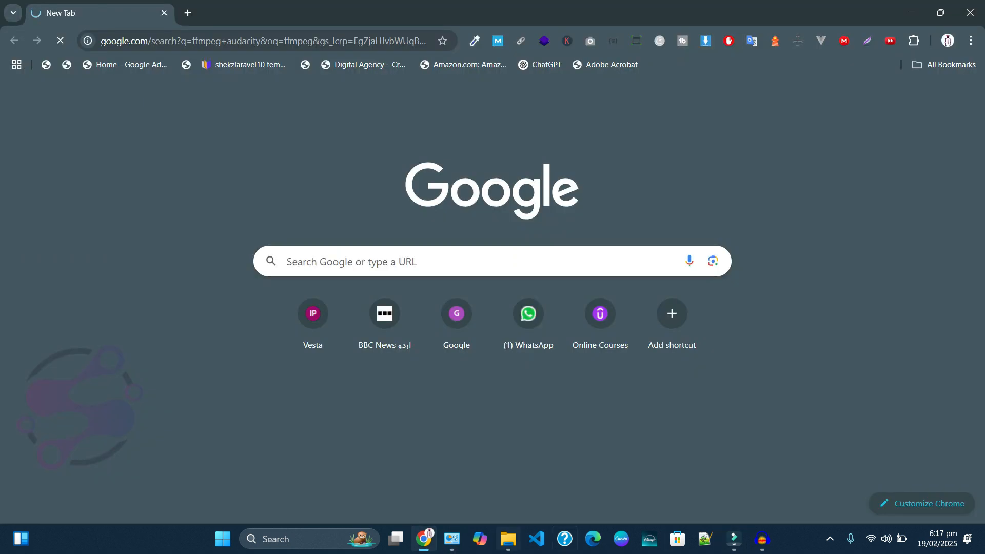
Switch to Audacity and play back the quiet section of C0693 from about 10 to 12 seconds
{"action": "key", "text": "alt+Tab"}
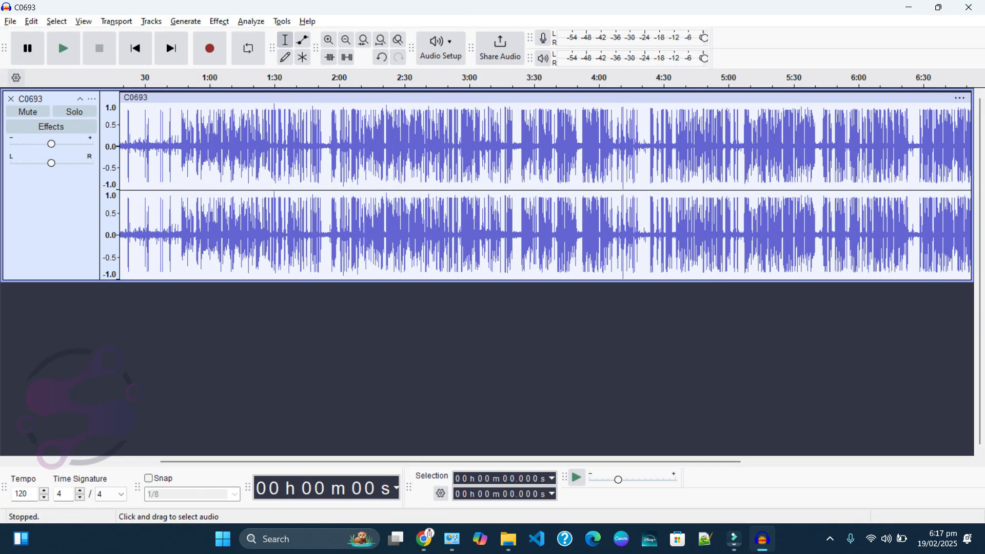
{"action": "scroll", "coordinate": [376, 190], "scroll_direction": "up", "scroll_amount": 3, "text": "ctrl"}
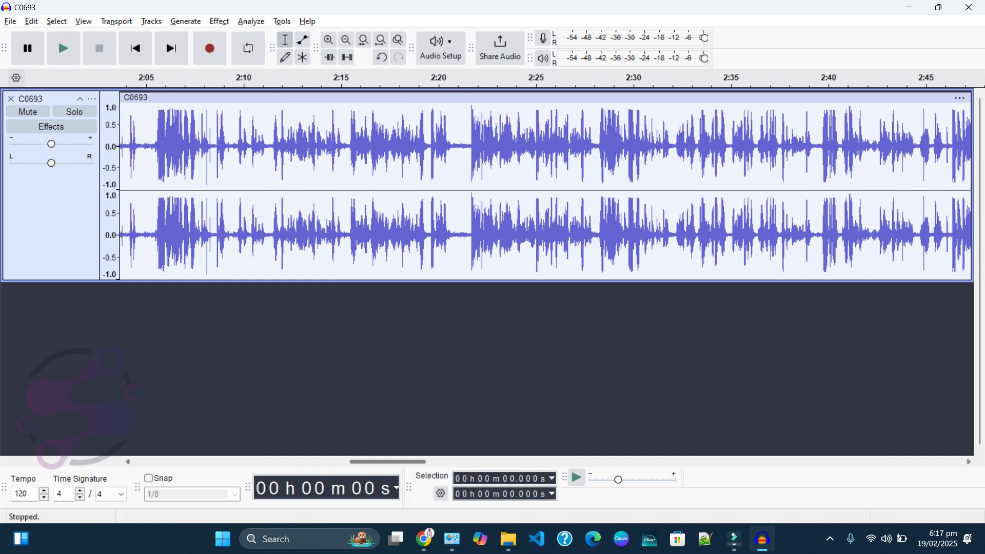
{"action": "left_click_drag", "start_coordinate": [403, 461], "coordinate": [187, 461]}
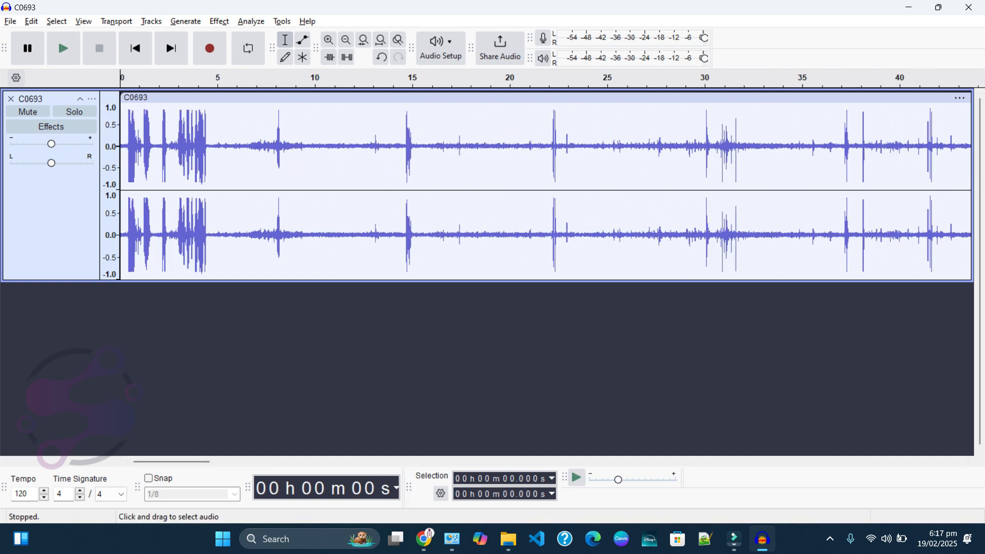
{"action": "left_click_drag", "start_coordinate": [316, 206], "coordinate": [353, 206]}
{"action": "key", "text": "space"}
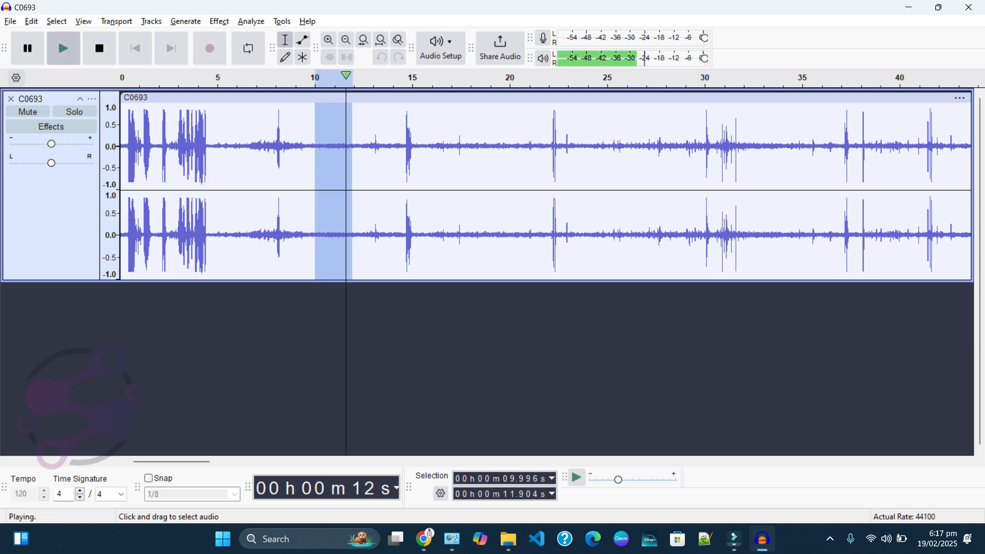
{"action": "left_click", "coordinate": [330, 205]}
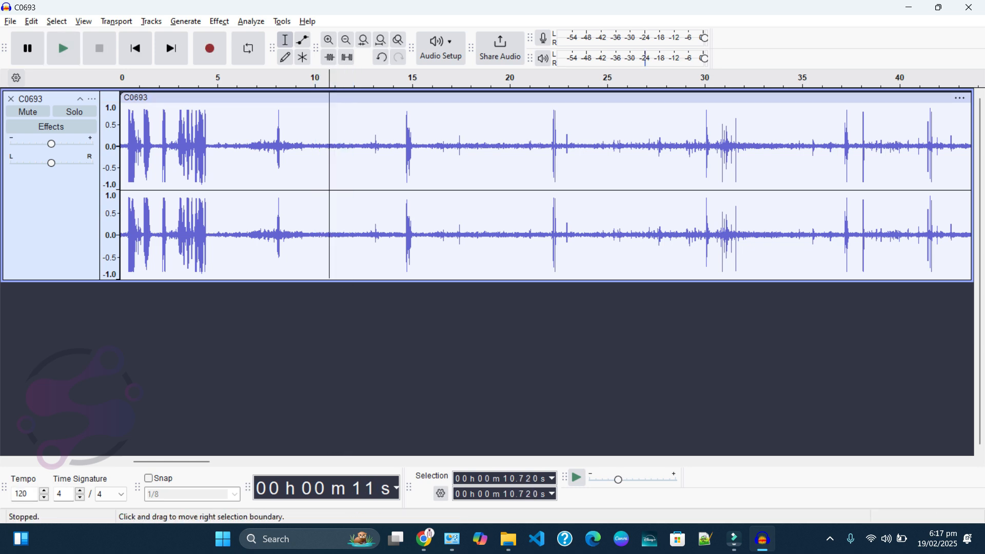
Capture a noise profile for Noise Reduction from the quiet section of C0693 between about 10.1 and 11.8 seconds
{"action": "left_click_drag", "start_coordinate": [318, 205], "coordinate": [351, 206]}
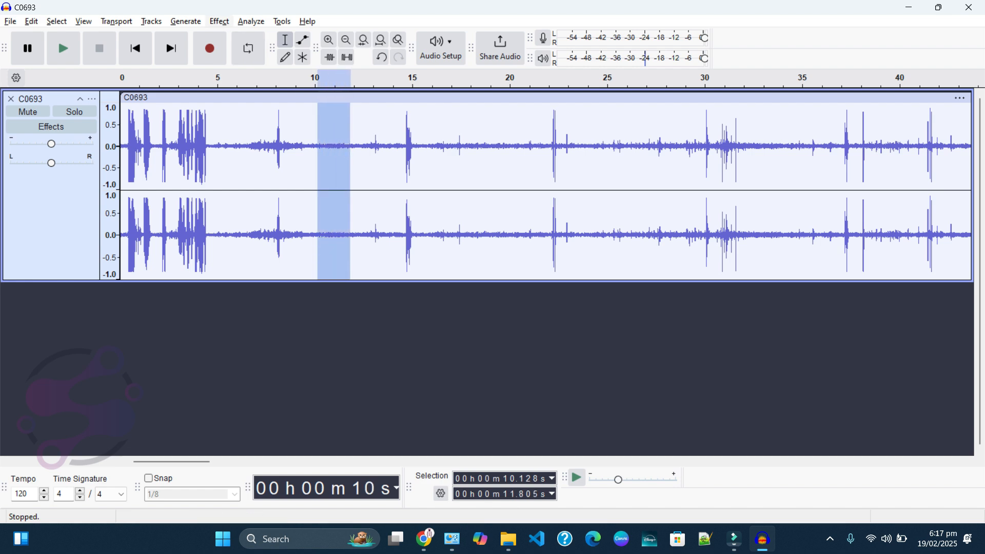
{"action": "left_click", "coordinate": [219, 21]}
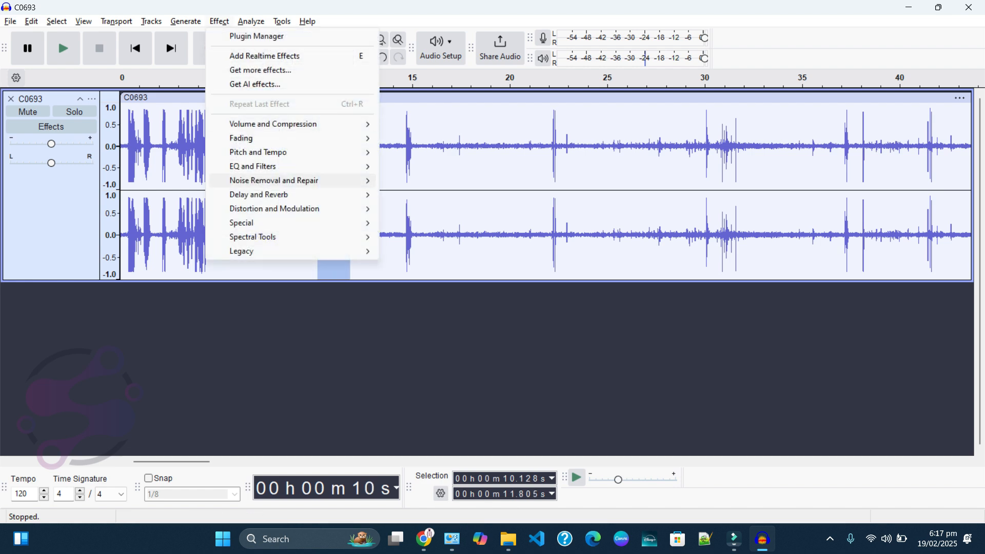
{"action": "mouse_move", "coordinate": [274, 180]}
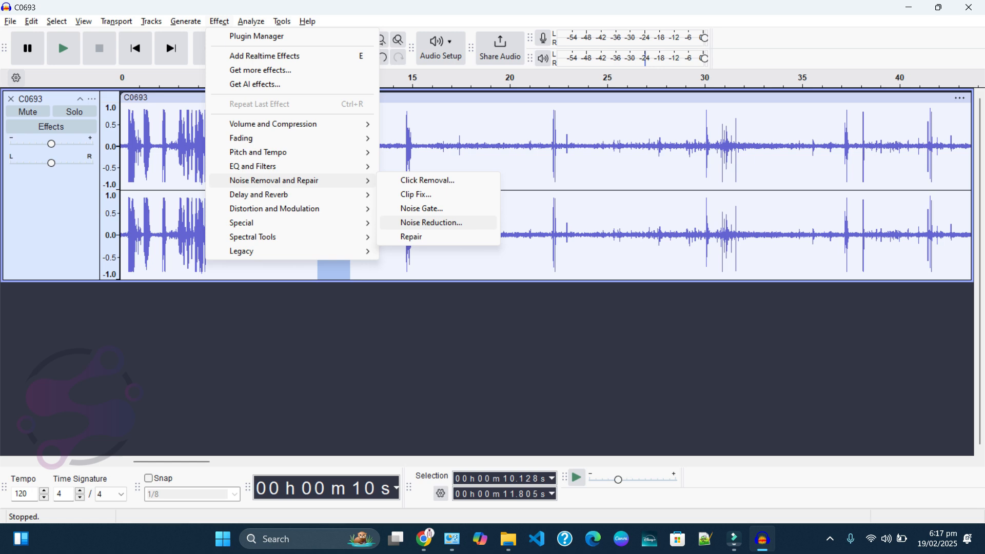
{"action": "left_click", "coordinate": [431, 222]}
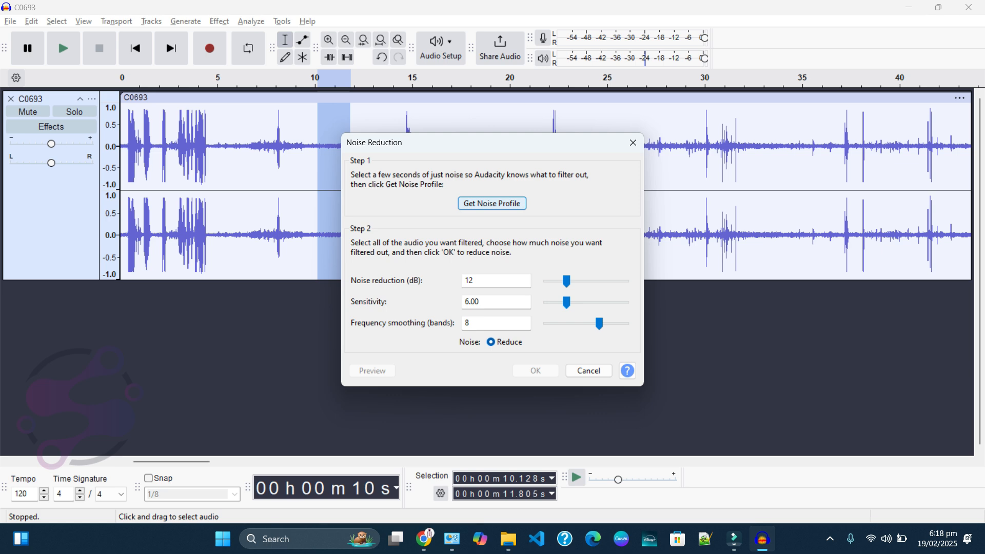
{"action": "left_click", "coordinate": [491, 203]}
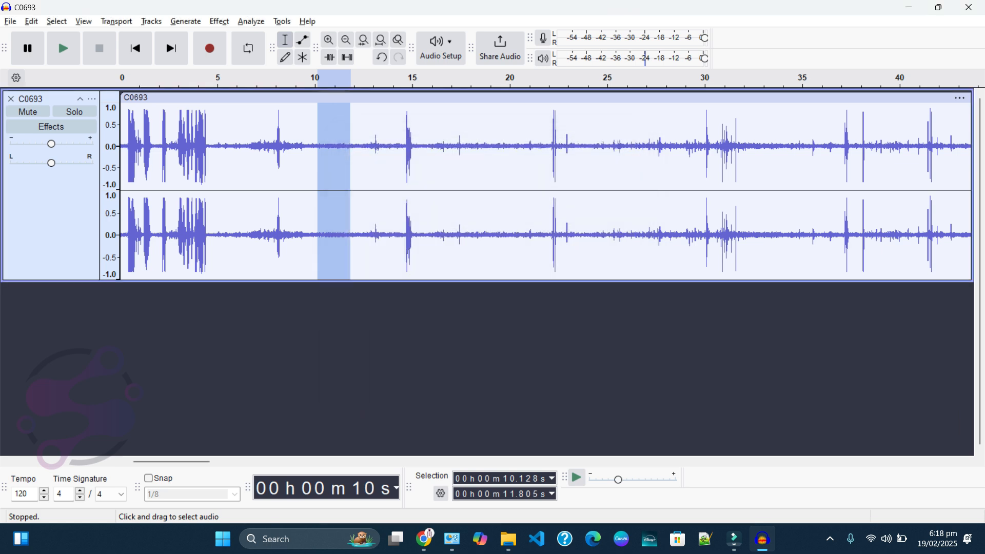
Apply Noise Reduction to the entire C0693 track with 12 dB reduction, sensitivity 6.00 and 8 frequency smoothing bands
{"action": "left_click", "coordinate": [475, 215]}
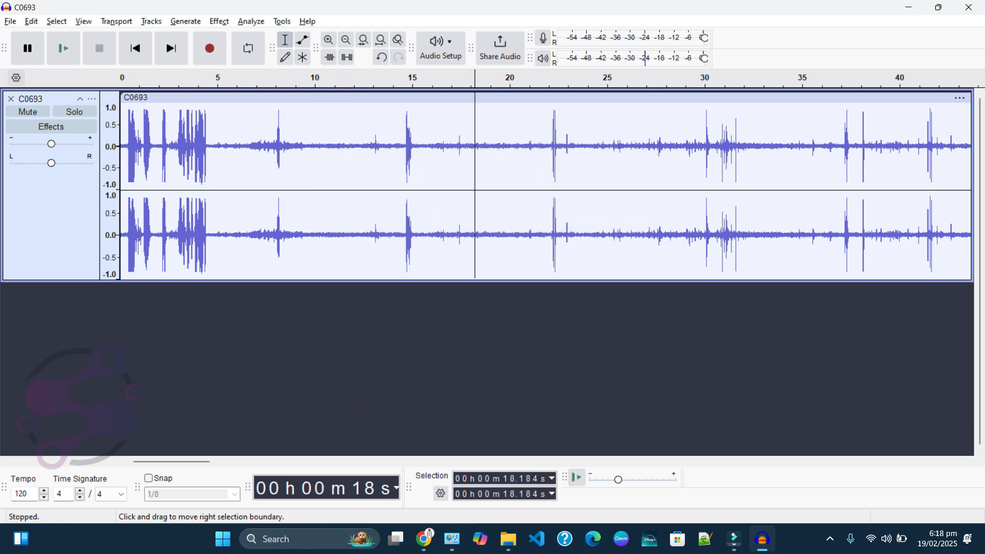
{"action": "key", "text": "ctrl+a"}
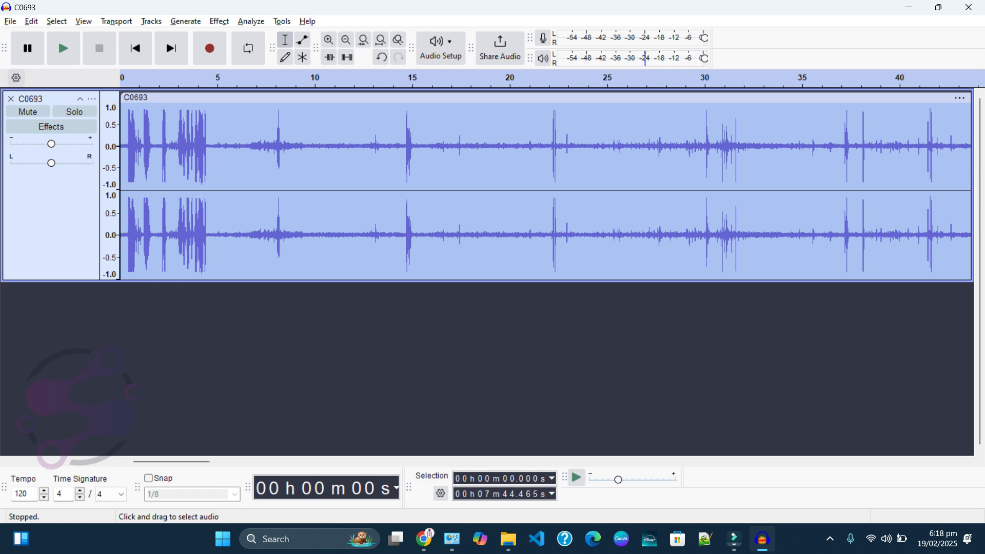
{"action": "left_click", "coordinate": [219, 22]}
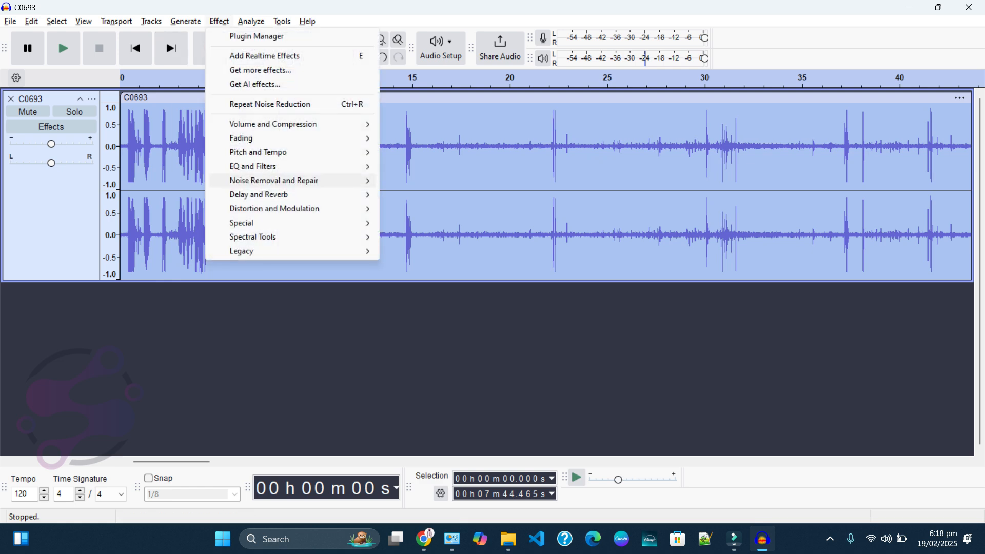
{"action": "mouse_move", "coordinate": [274, 180]}
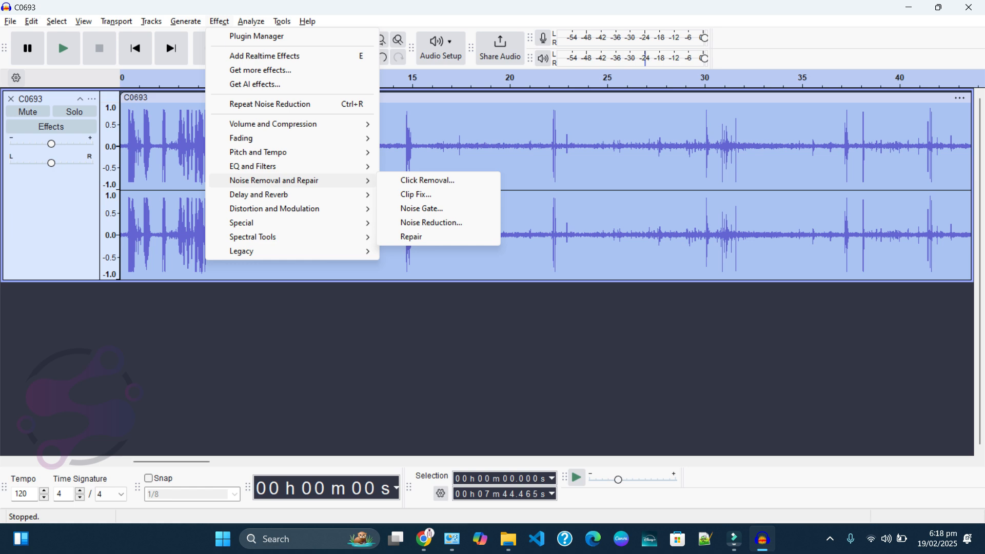
{"action": "left_click", "coordinate": [431, 222]}
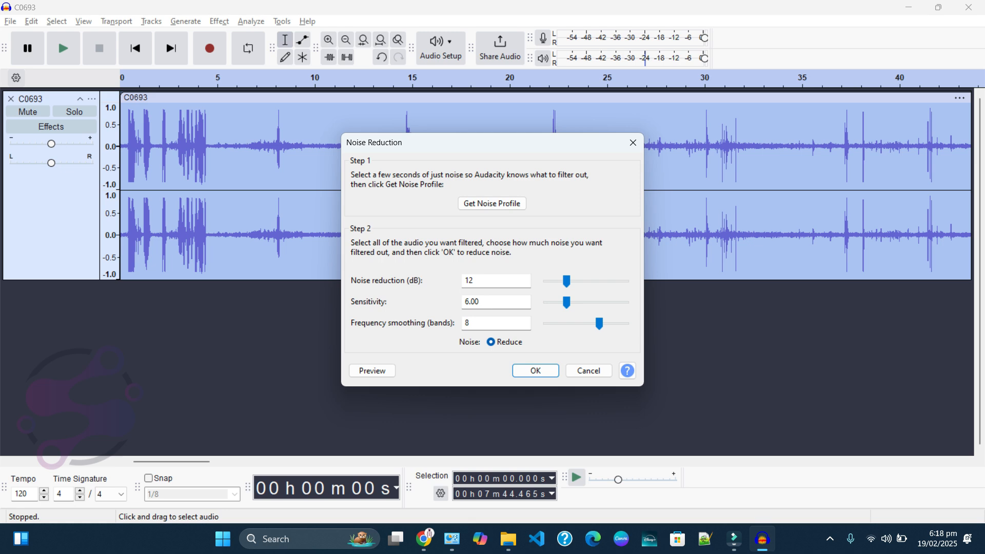
{"action": "key", "text": "Return"}
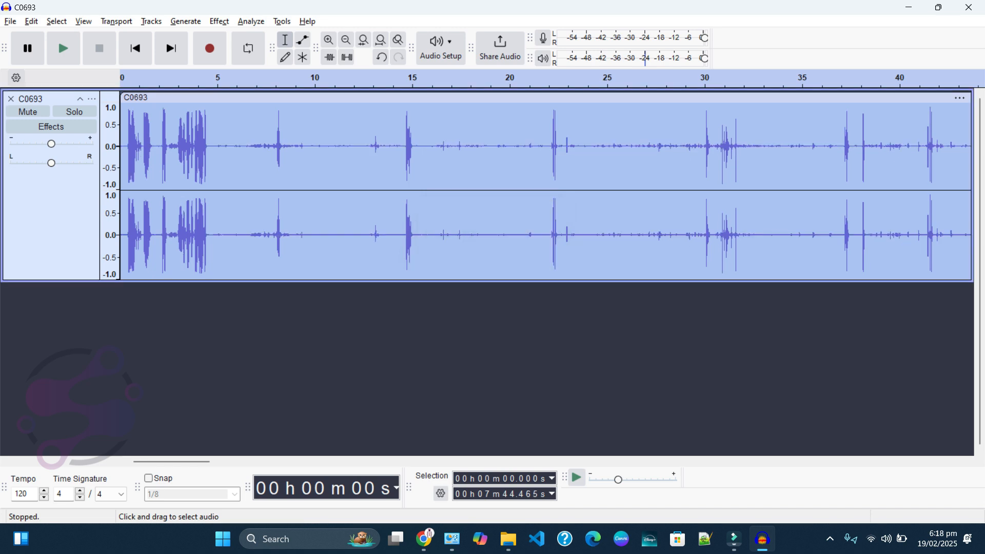
Play back the noise-reduced quiet section of C0693 from about 10.1 to 11.9 seconds
{"action": "left_click", "coordinate": [390, 189]}
{"action": "left_click_drag", "start_coordinate": [317, 190], "coordinate": [351, 190]}
{"action": "key", "text": "space"}
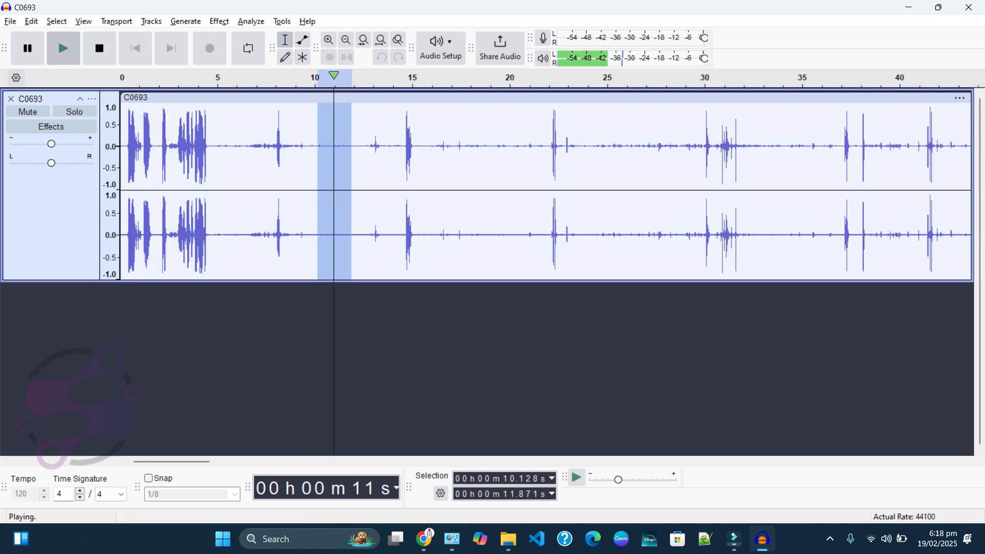
{"action": "left_click", "coordinate": [429, 190]}
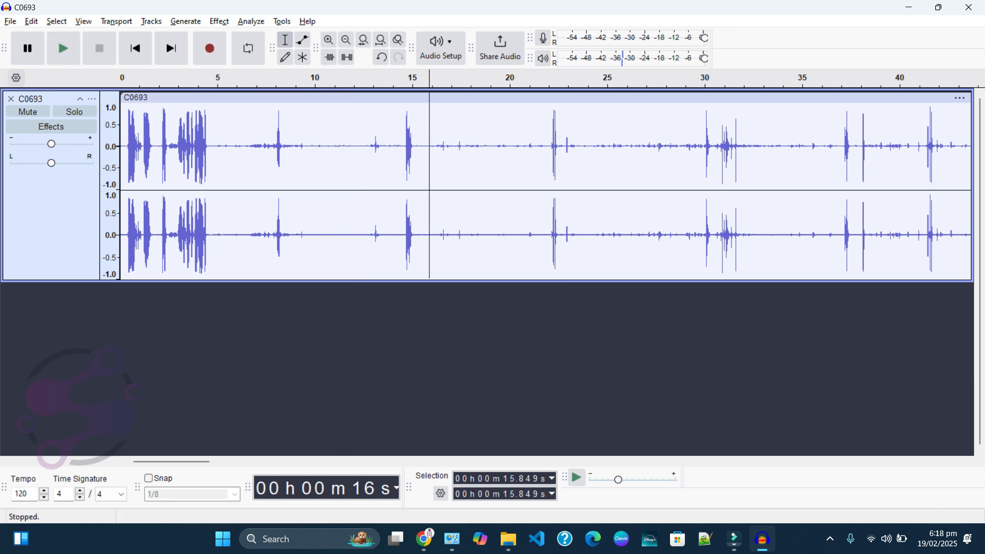
Capture a new noise profile from the section of C0693 between about 9.9 and 12.7 seconds
{"action": "left_click_drag", "start_coordinate": [313, 154], "coordinate": [367, 154]}
{"action": "left_click", "coordinate": [219, 21]}
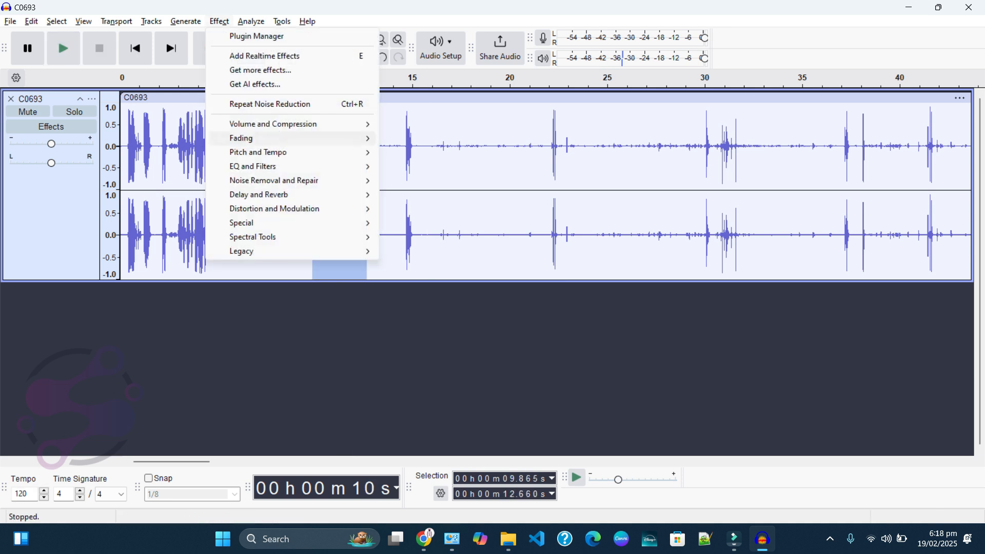
{"action": "mouse_move", "coordinate": [274, 180]}
{"action": "left_click", "coordinate": [419, 222]}
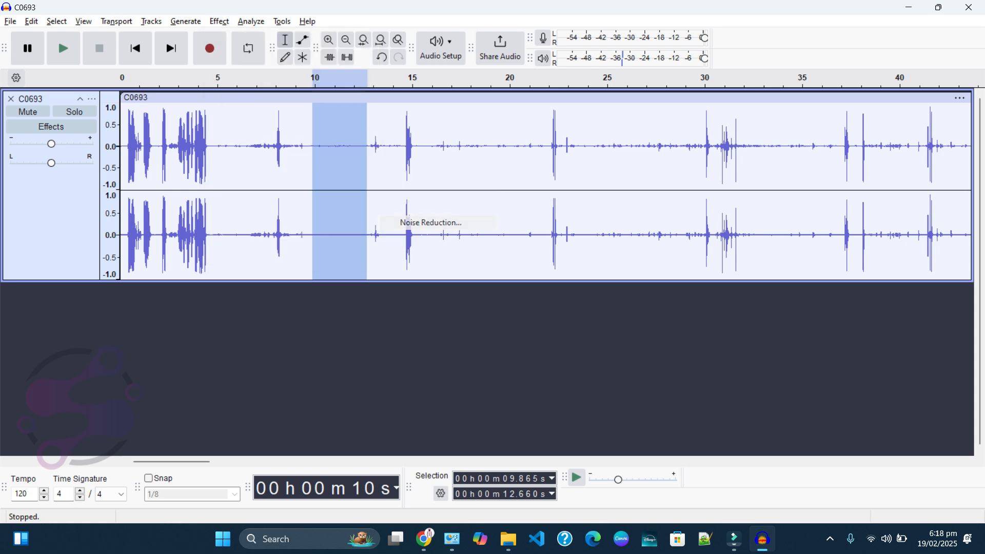
{"action": "left_click", "coordinate": [495, 203]}
Apply Noise Reduction a second time to the entire C0693 track using the new noise profile
{"action": "left_click", "coordinate": [413, 175]}
{"action": "key", "text": "ctrl+a"}
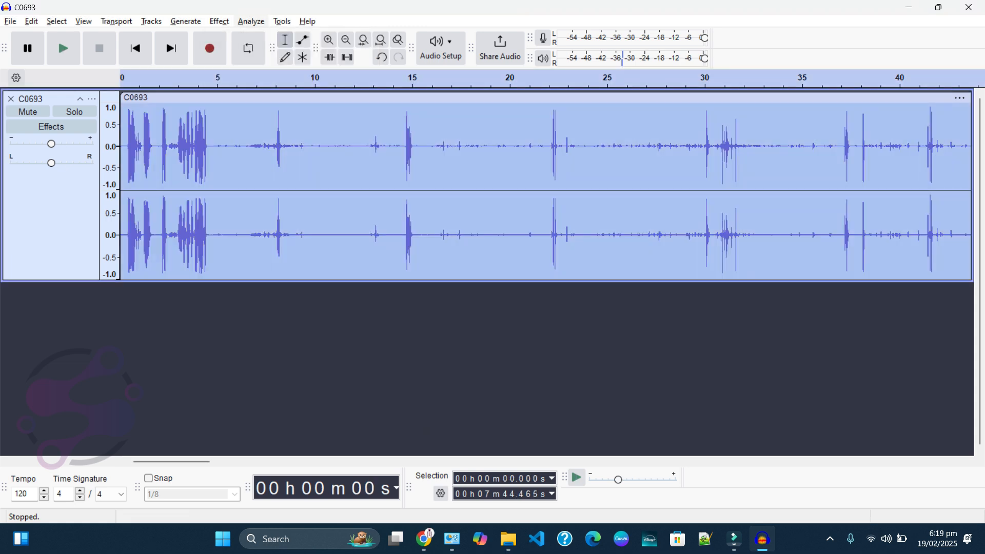
{"action": "left_click", "coordinate": [219, 21]}
{"action": "mouse_move", "coordinate": [274, 180]}
{"action": "left_click", "coordinate": [425, 223]}
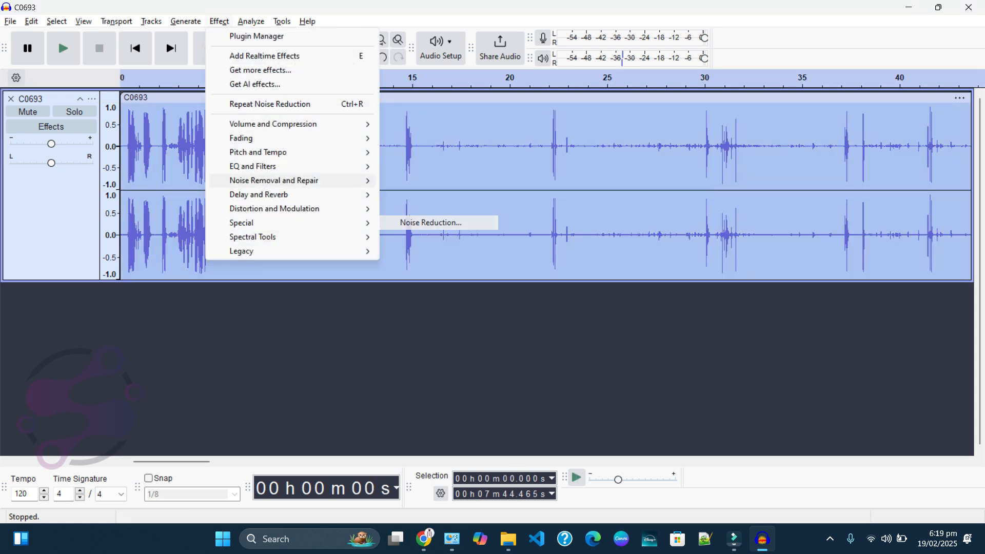
{"action": "key", "text": "Return"}
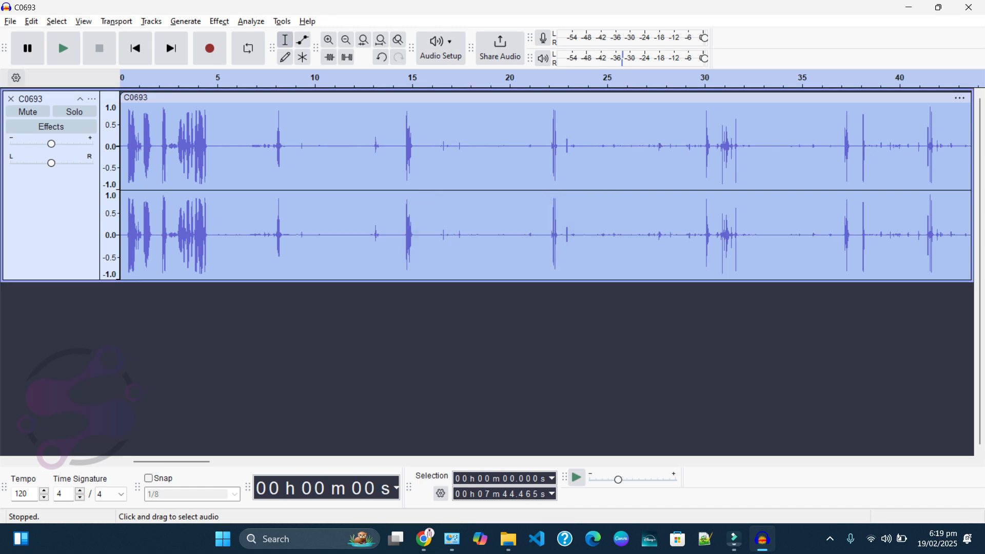
Play back the cleaned C0693 audio from about 3.8 seconds, and again from the speech at about 48 seconds
{"action": "left_click", "coordinate": [354, 223]}
{"action": "left_click", "coordinate": [213, 223]}
{"action": "left_click", "coordinate": [194, 222]}
{"action": "key", "text": "space"}
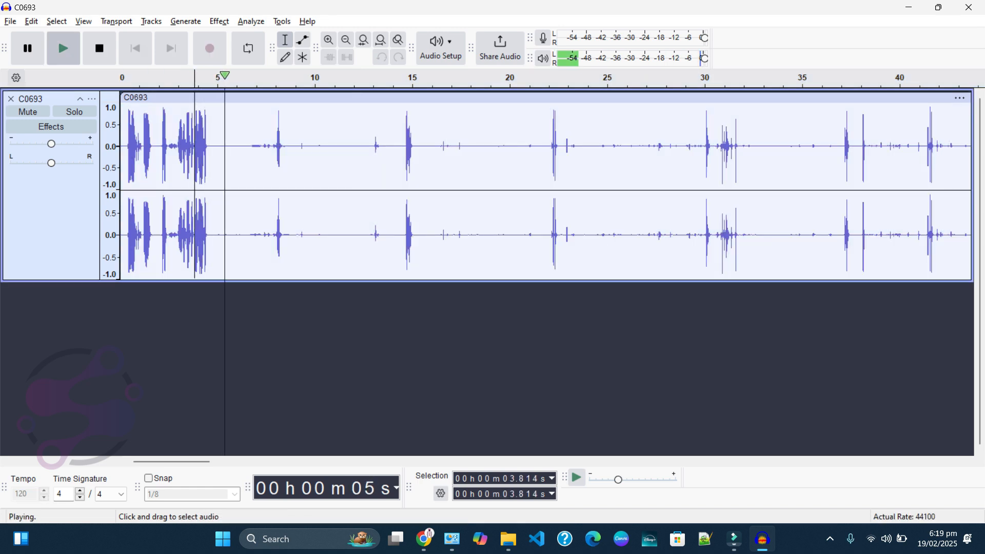
{"action": "key", "text": "space"}
{"action": "left_click_drag", "start_coordinate": [171, 462], "coordinate": [229, 461]}
{"action": "left_click", "coordinate": [420, 223]}
{"action": "key", "text": "space"}
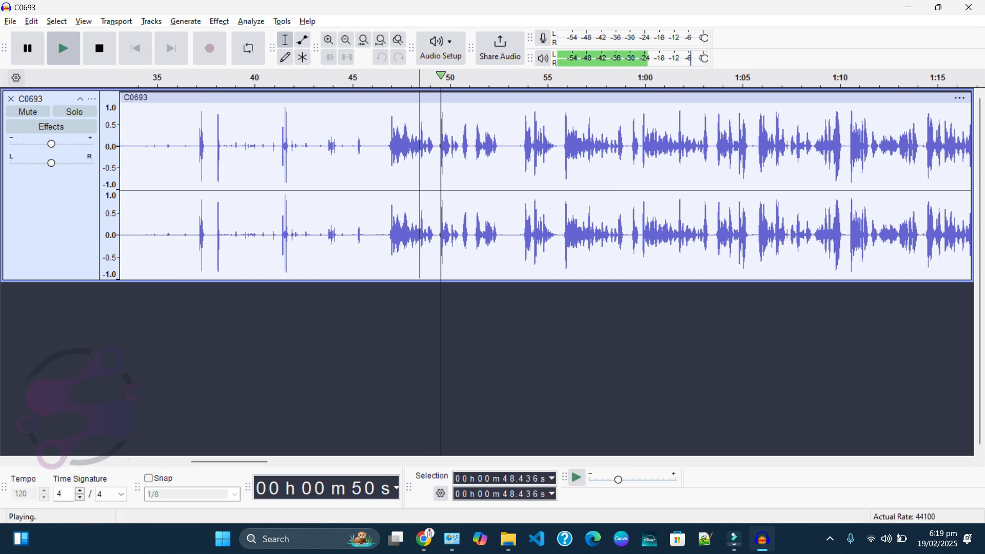